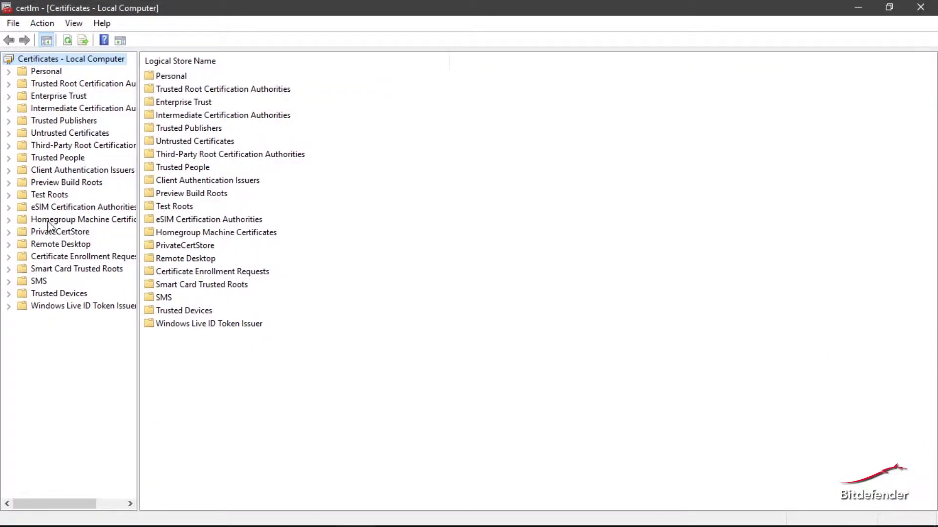
# Step: Export DigiCert Global Root CA from Trusted Root as DER-encoded DigiCertGlobalRootCA.cer on the Desktop
pyautogui.click(37, 85)
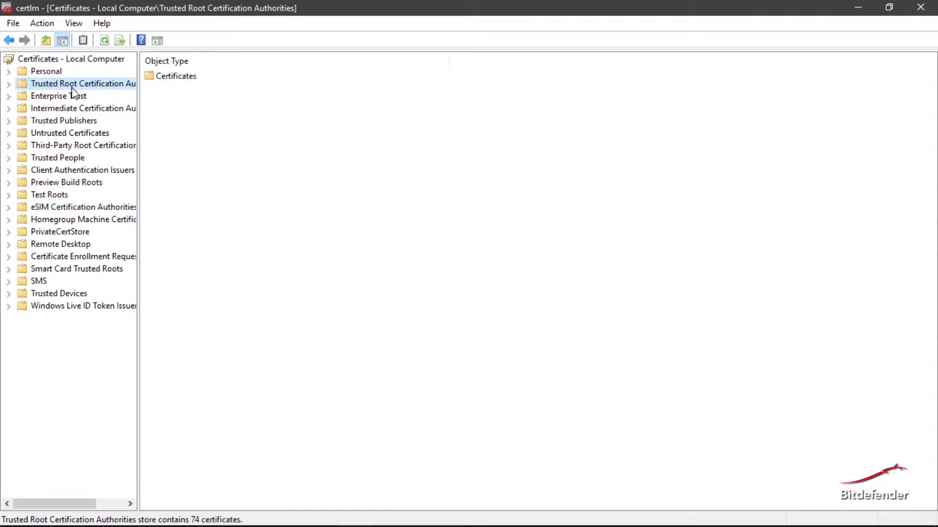
pyautogui.doubleClick(163, 79)
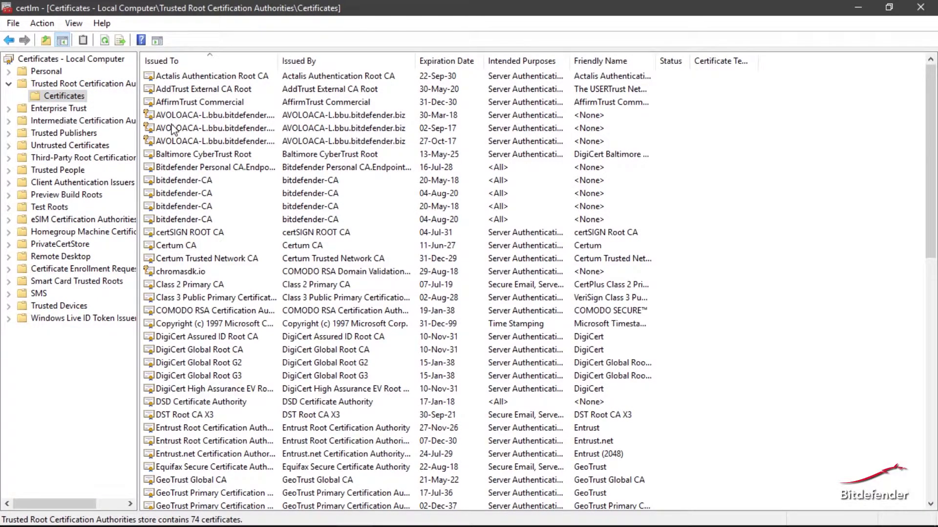
pyautogui.rightClick(218, 351)
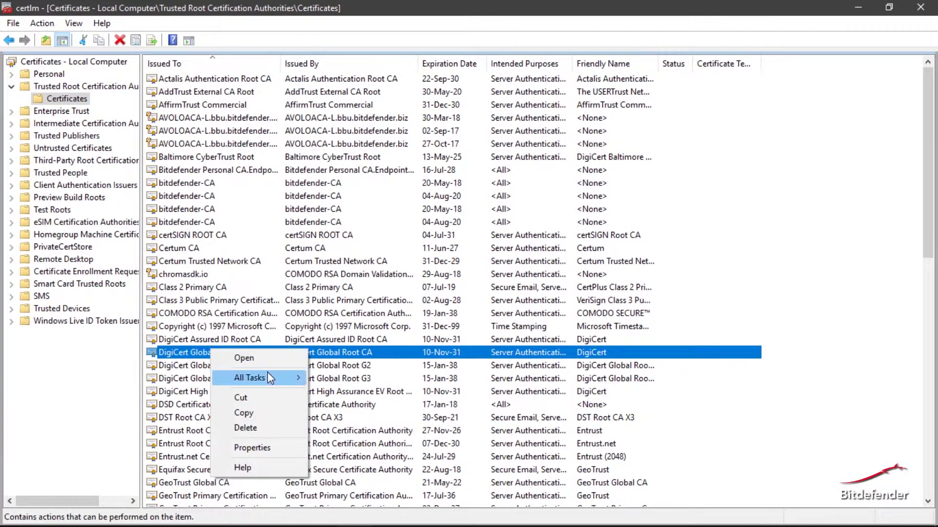
pyautogui.moveTo(249, 378)
pyautogui.click(352, 396)
pyautogui.click(559, 426)
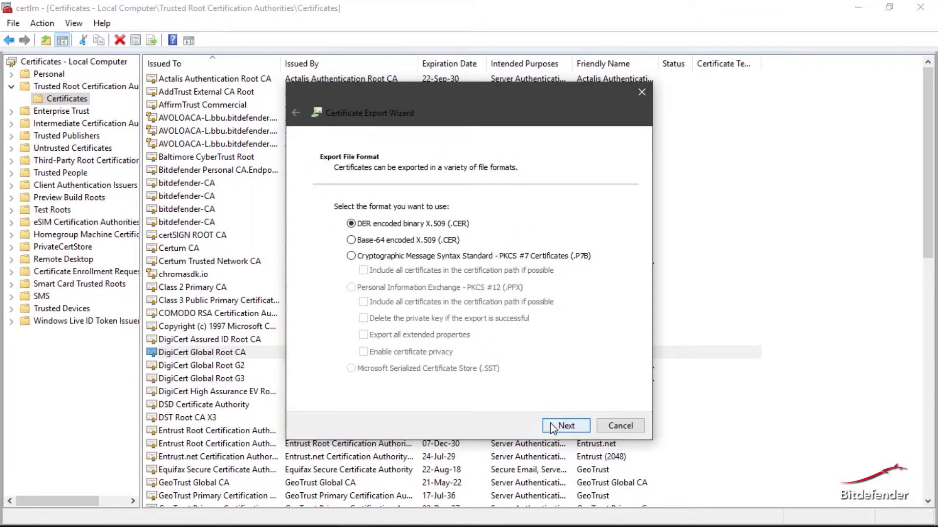
pyautogui.click(590, 221)
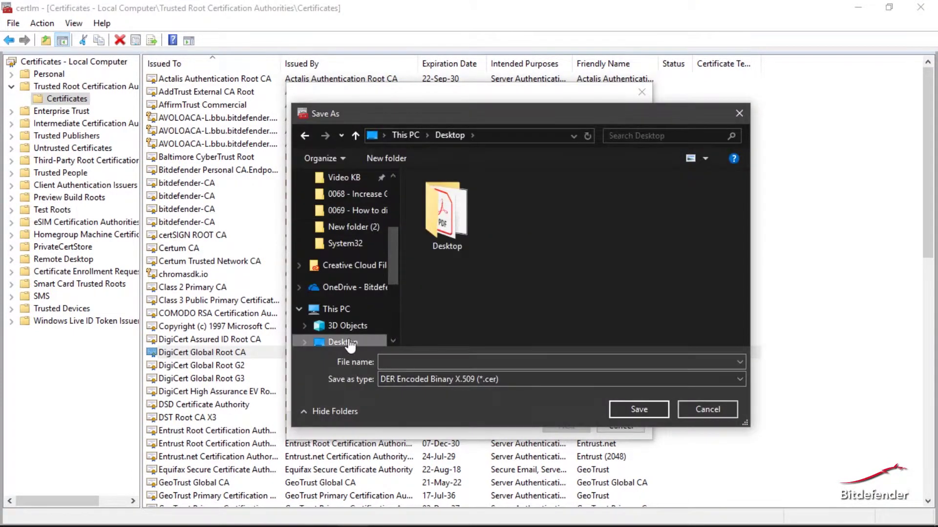
pyautogui.click(399, 362)
pyautogui.write('DigiCertGlobalRootCA')
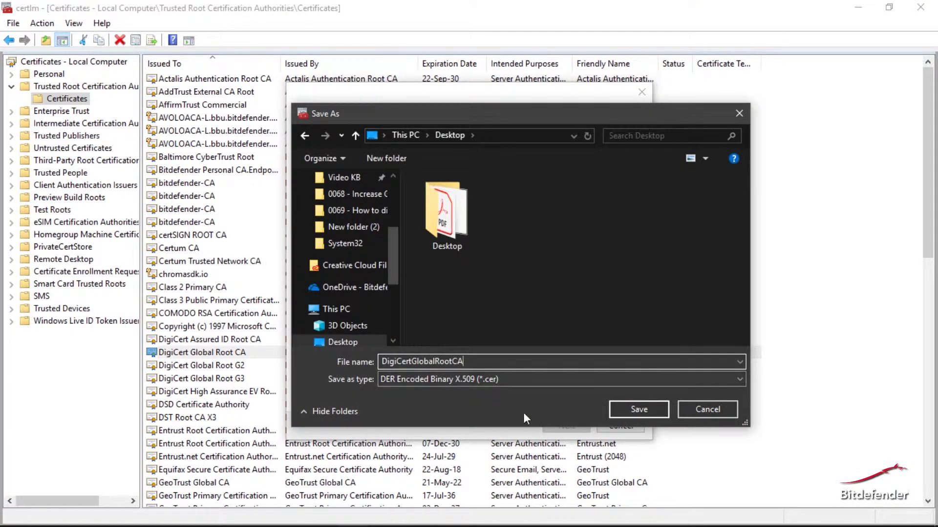
pyautogui.click(646, 414)
pyautogui.click(579, 428)
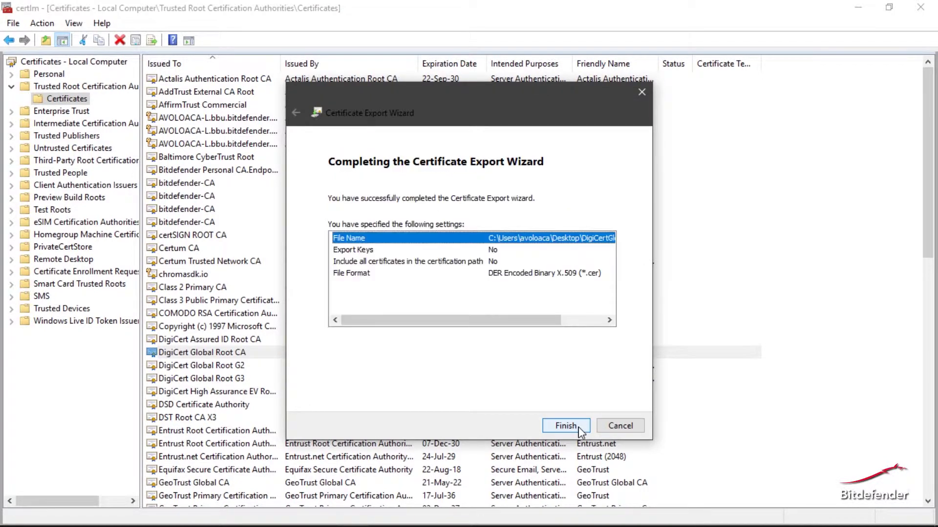
pyautogui.click(496, 316)
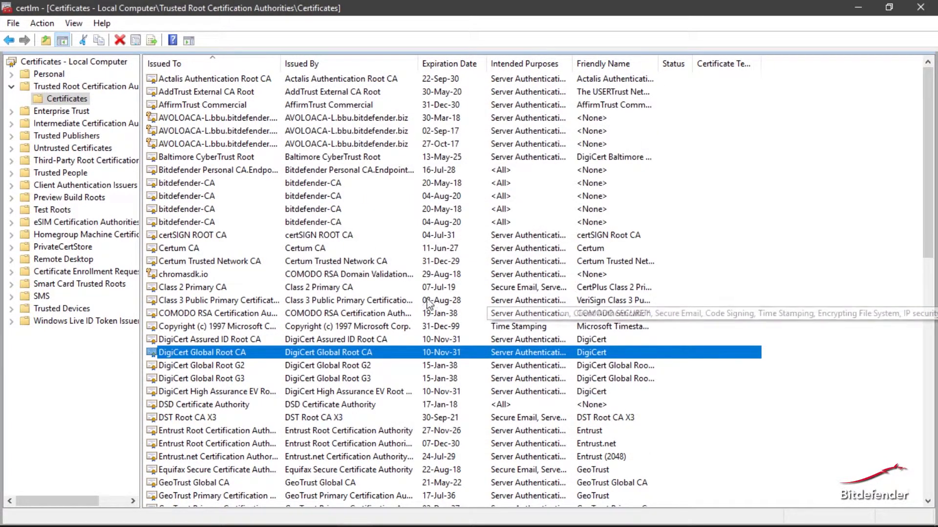
# Step: Export DigiCert SHA2 Assured ID Code Signing CA from Intermediate CAs to a Desktop .cer file
pyautogui.click(11, 124)
pyautogui.click(63, 151)
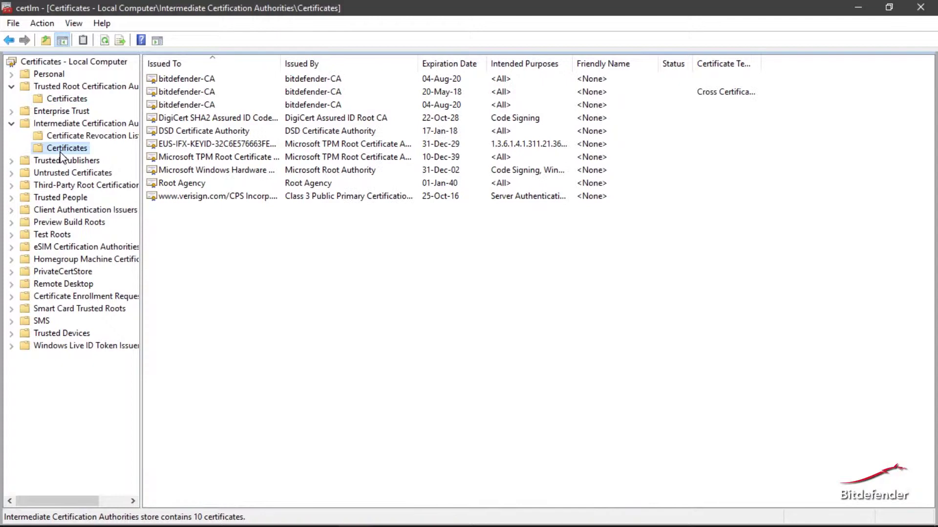
pyautogui.click(214, 121)
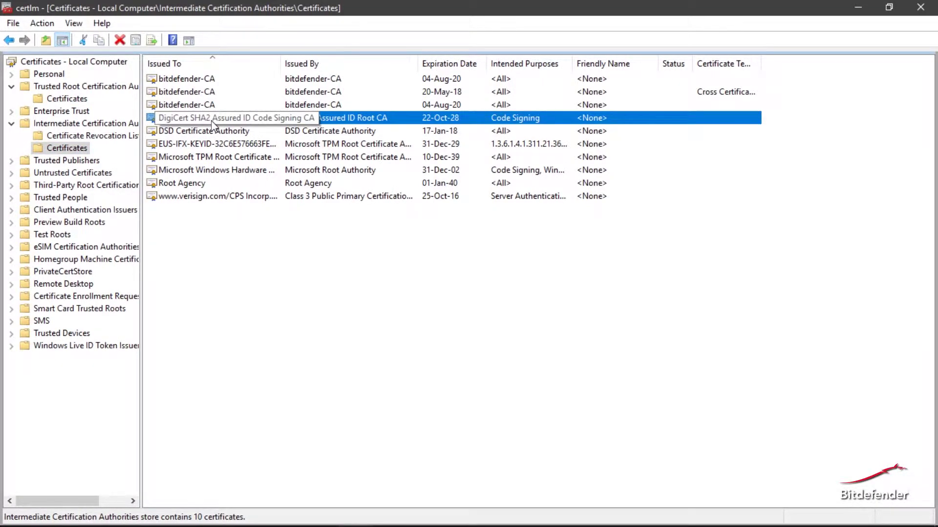
pyautogui.rightClick(213, 121)
pyautogui.click(343, 169)
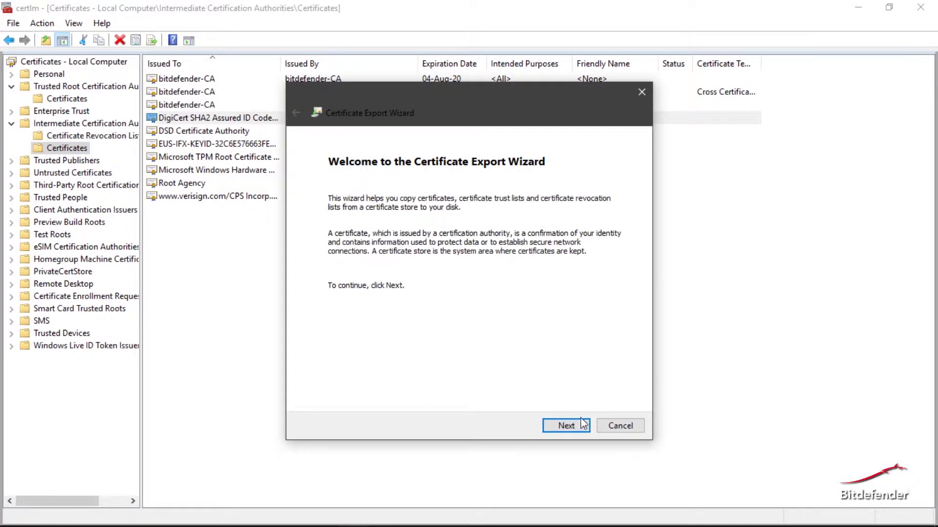
pyautogui.click(566, 426)
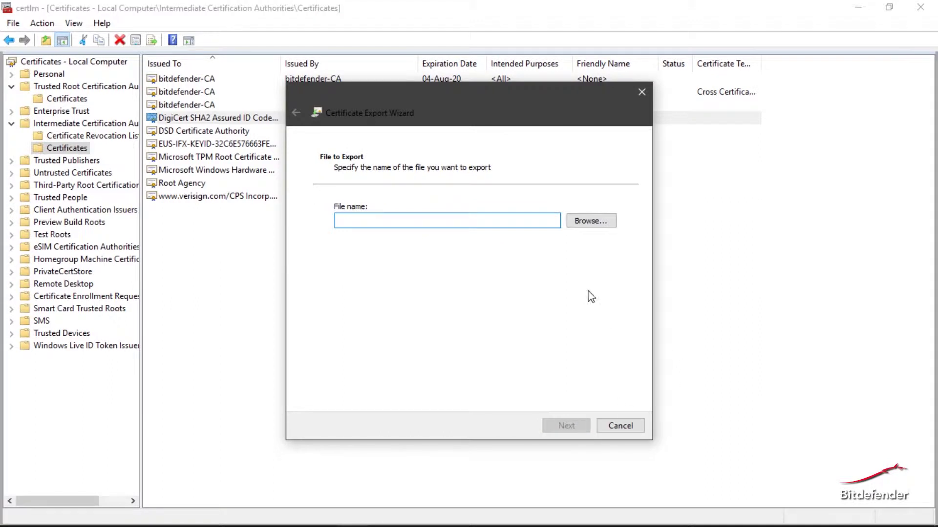
pyautogui.click(600, 222)
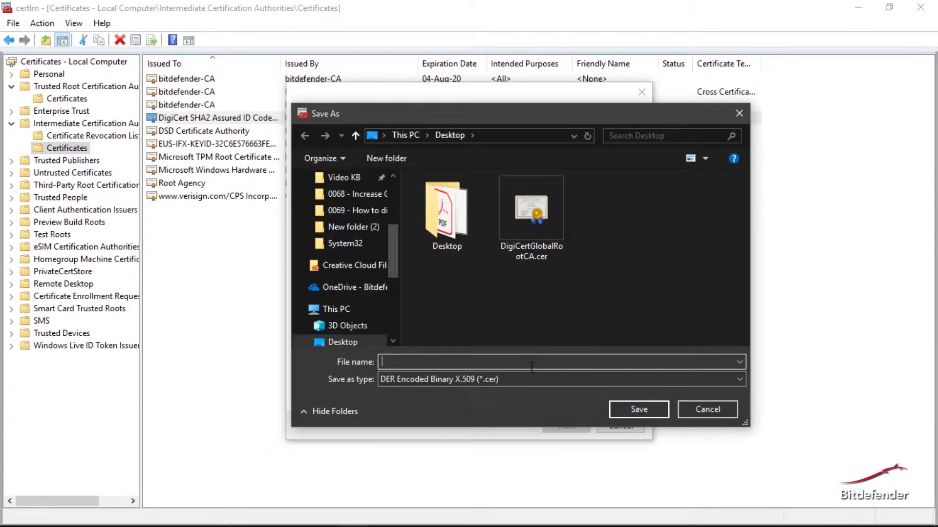
pyautogui.write('DigiCertSHA2AssuredIDCodeSigningCA')
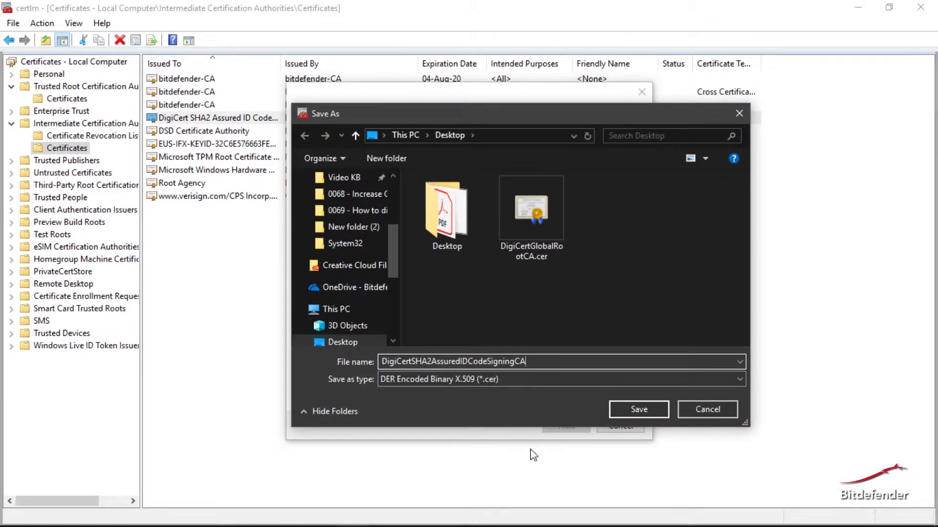
pyautogui.press('Return')
pyautogui.click(587, 430)
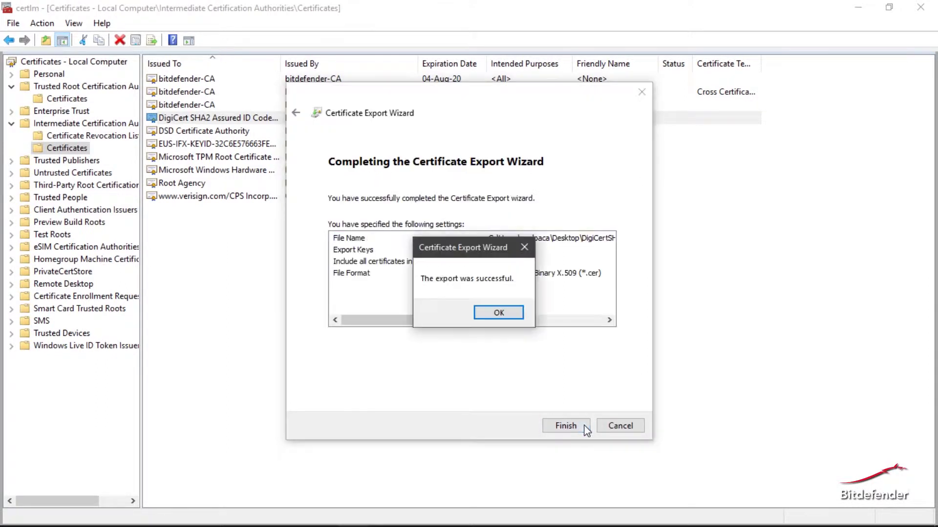
pyautogui.click(504, 318)
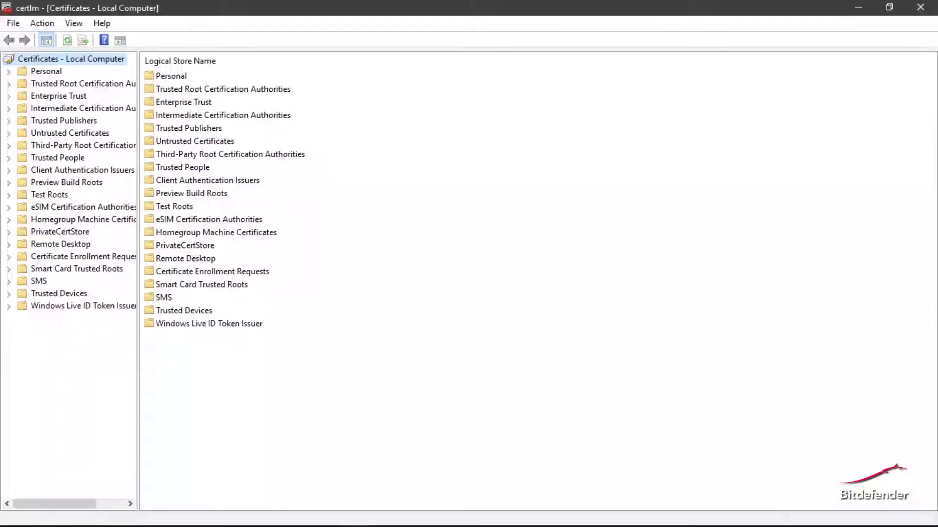
# Step: Open the Trusted Root Certificates folder and launch its certificate import wizard
pyautogui.rightClick(98, 86)
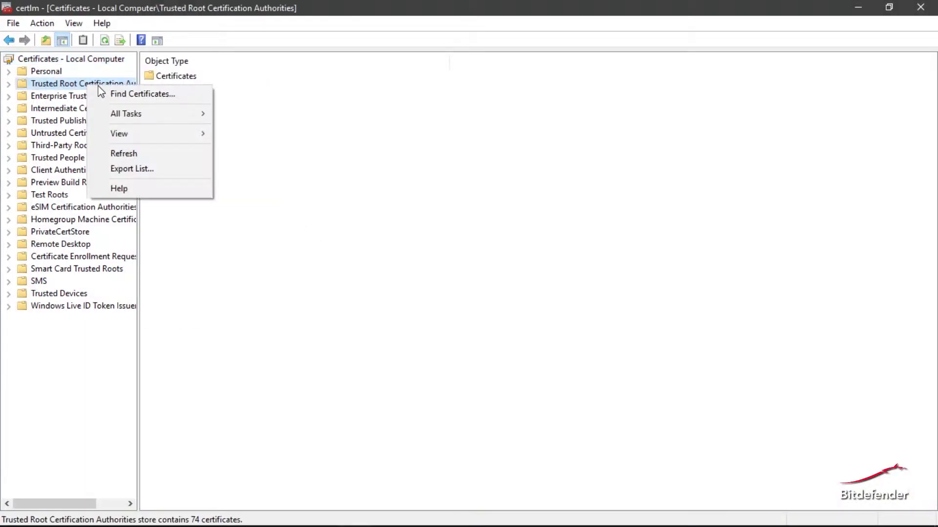
pyautogui.click(161, 76)
pyautogui.doubleClick(161, 76)
pyautogui.rightClick(73, 98)
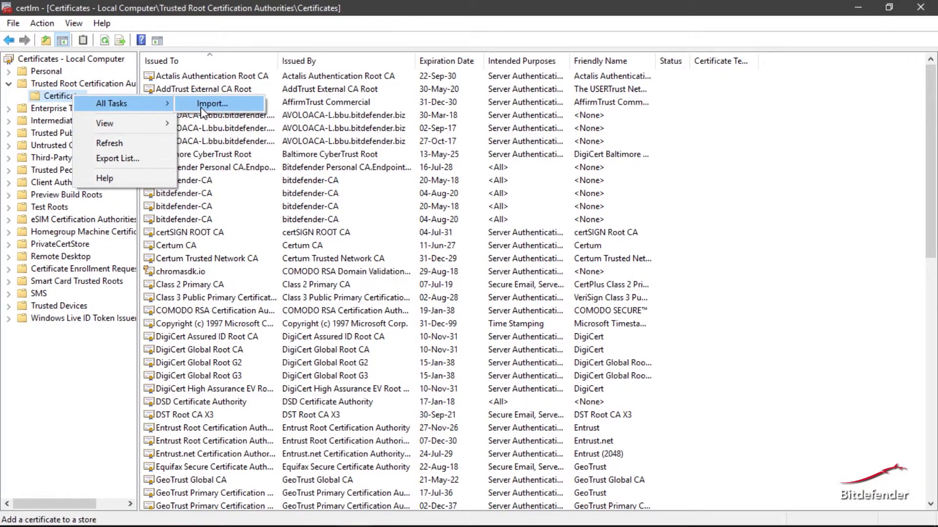
pyautogui.click(212, 103)
# Step: Import DigiCertGlobalRootCA.cer from the Desktop, keeping Trusted Root as the destination store
pyautogui.click(565, 425)
pyautogui.click(588, 220)
pyautogui.click(532, 216)
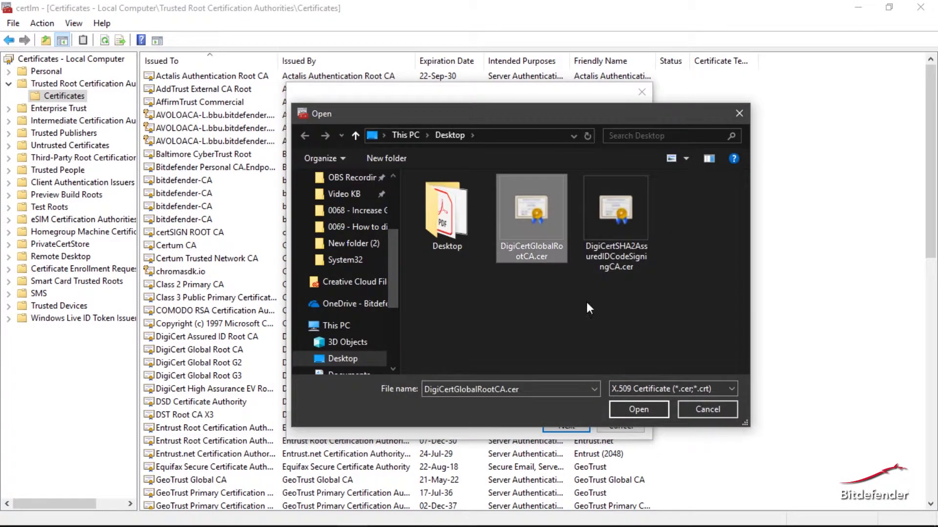
pyautogui.click(636, 409)
pyautogui.click(569, 425)
pyautogui.click(579, 427)
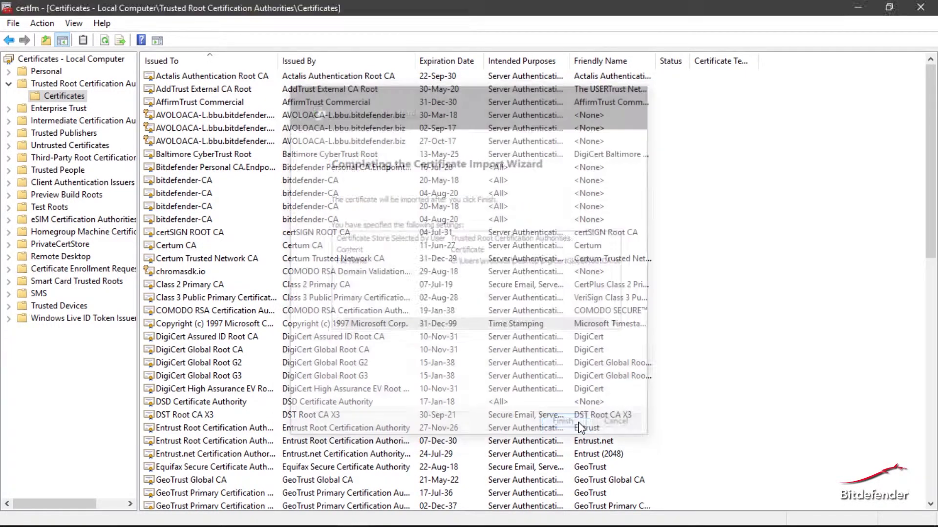
pyautogui.click(534, 325)
# Step: Open the Intermediate Certification Authorities Certificates folder and launch its import wizard
pyautogui.click(105, 127)
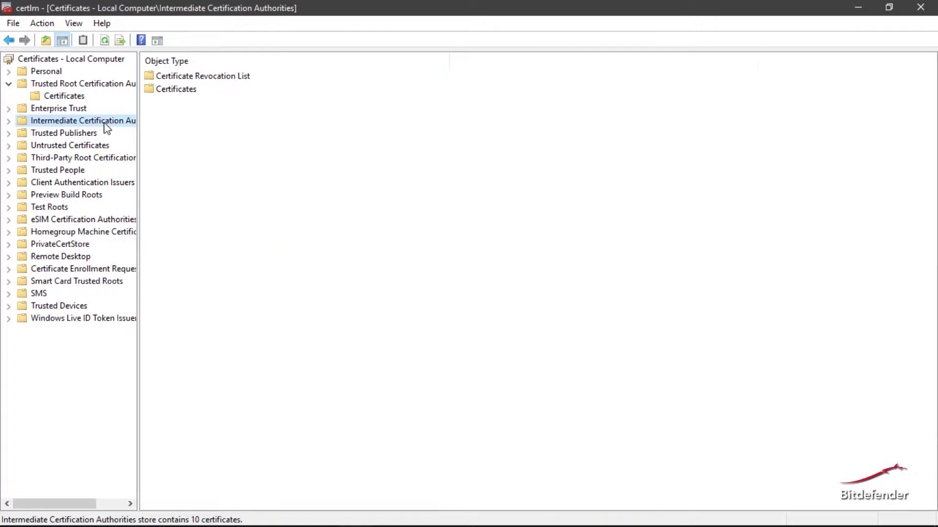
pyautogui.doubleClick(105, 122)
pyautogui.click(64, 145)
pyautogui.rightClick(85, 144)
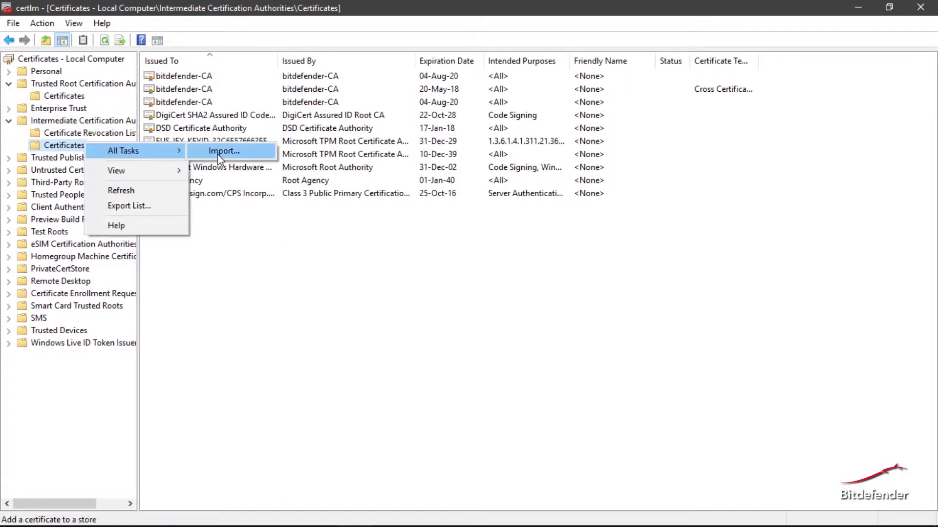
pyautogui.click(222, 151)
# Step: Import DigiCertSHA2AssuredIDCodeSigningCA.cer into the Intermediate store and acknowledge success
pyautogui.click(566, 427)
pyautogui.click(584, 219)
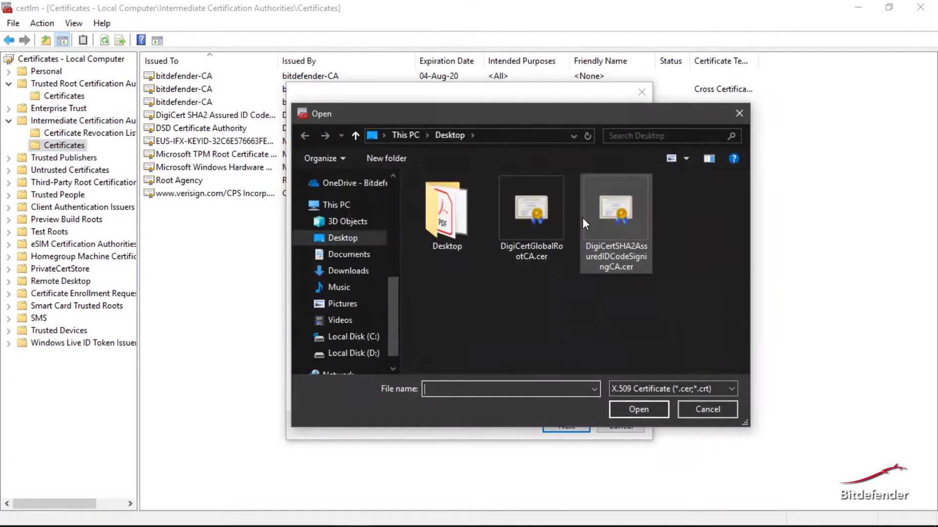
pyautogui.click(638, 409)
pyautogui.click(566, 427)
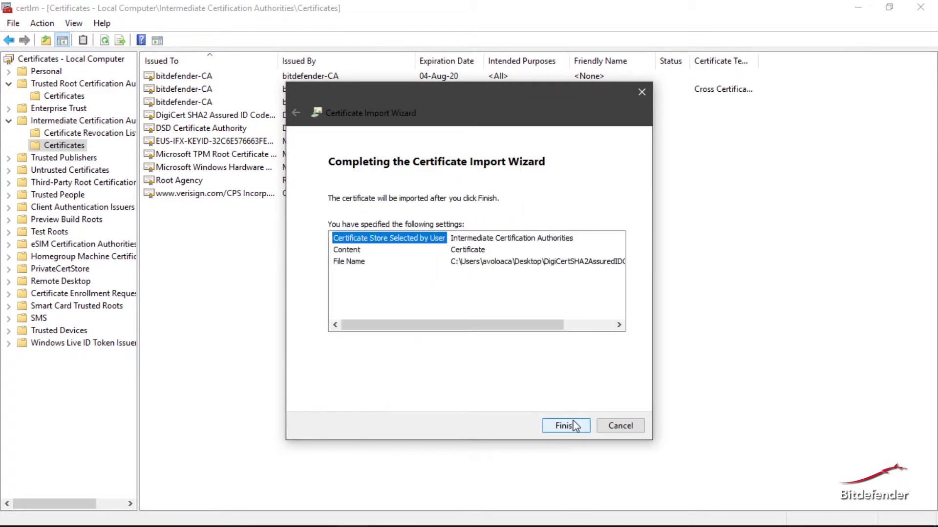
pyautogui.click(565, 426)
pyautogui.click(516, 322)
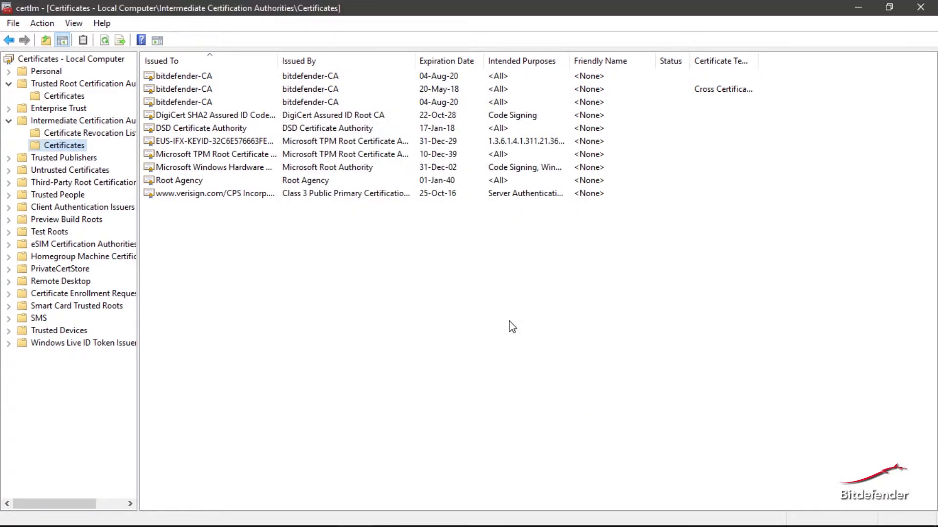